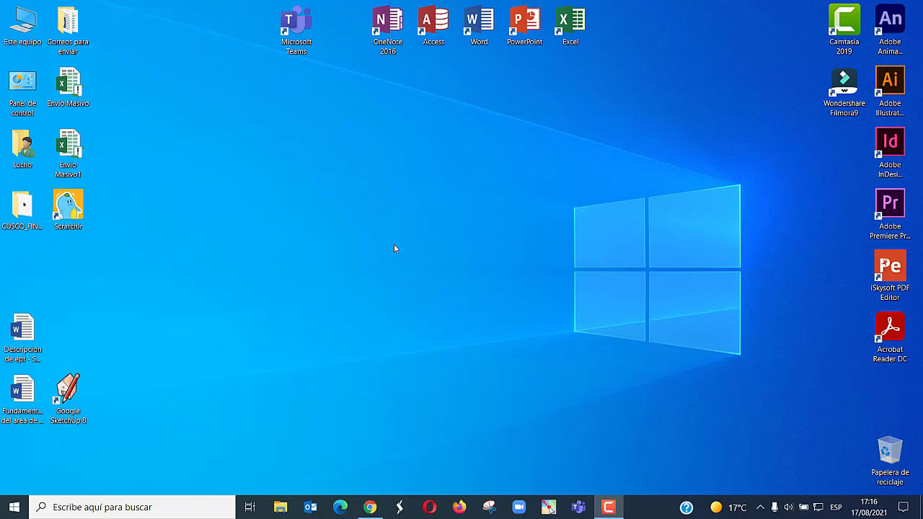
Switch to Chrome and search Google for "rostro de mujer en vector" in a new tab
{"action": "left_click", "coordinate": [370, 507]}
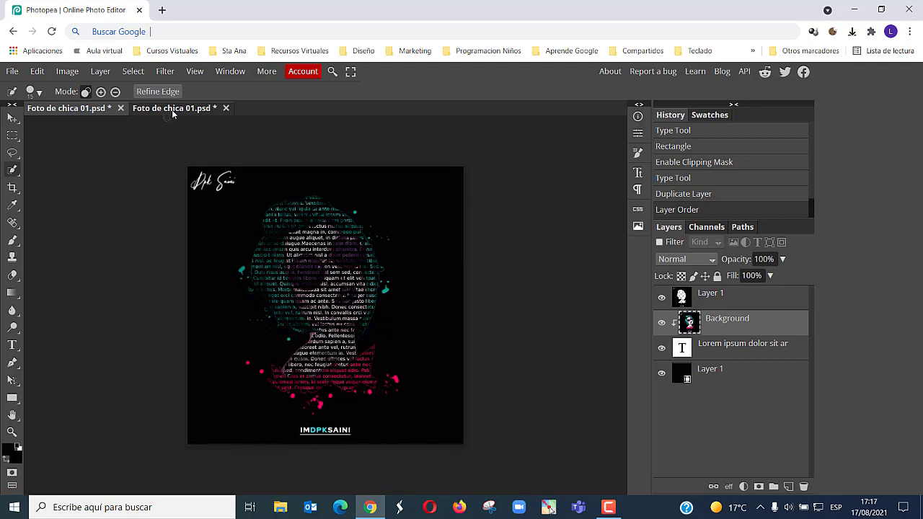
{"action": "left_click", "coordinate": [162, 10]}
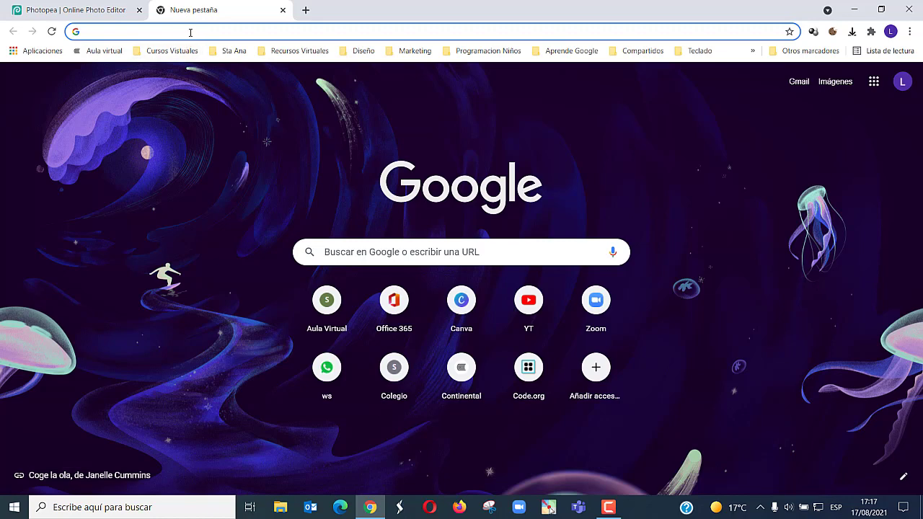
{"action": "left_click", "coordinate": [190, 31]}
{"action": "type", "text": "ros"}
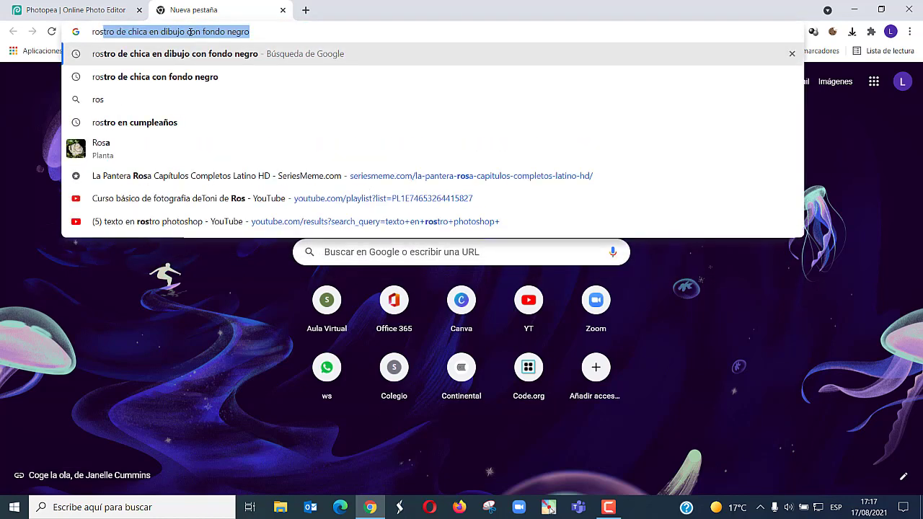
{"action": "type", "text": "tro de mujer"}
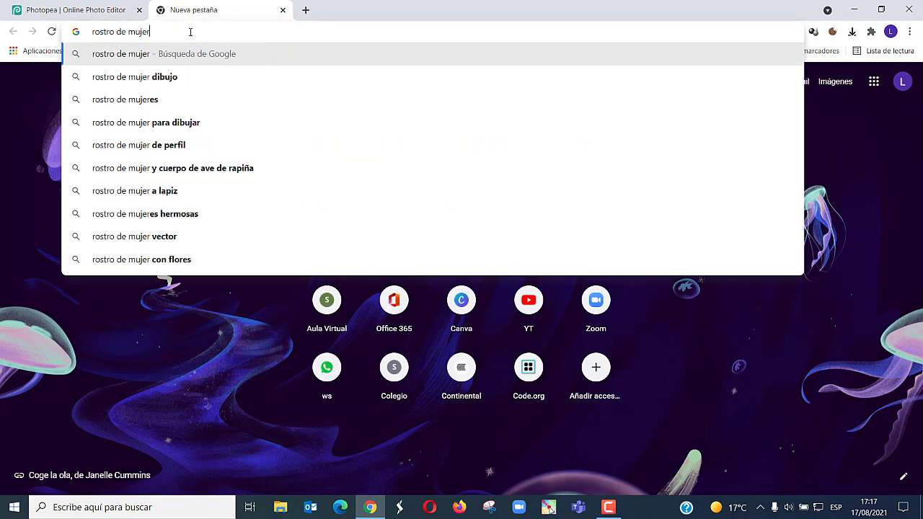
{"action": "type", "text": " en vet"}
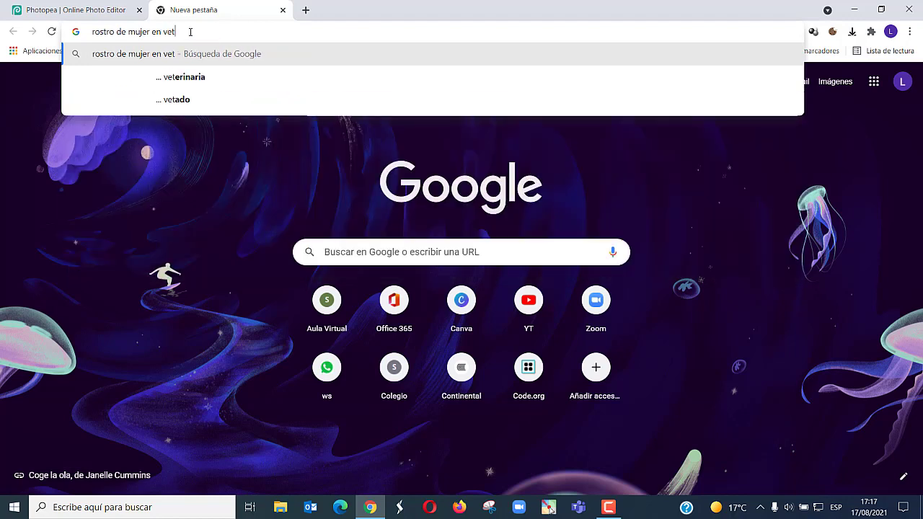
{"action": "key", "text": "BackSpace"}
{"action": "type", "text": "ctor"}
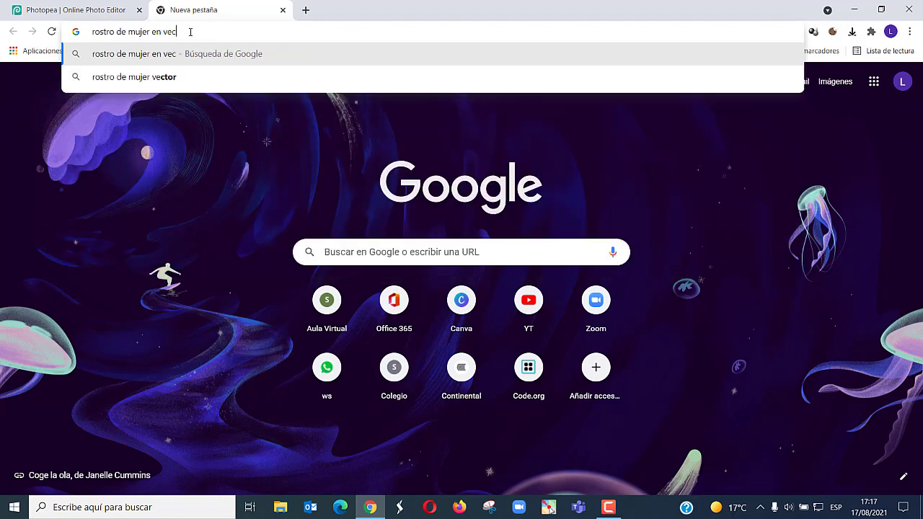
{"action": "key", "text": "Return"}
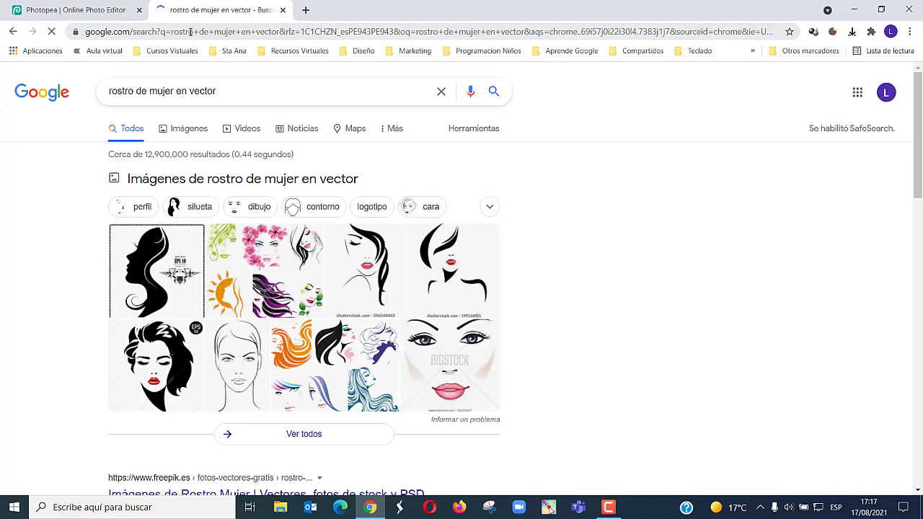
Show the image results for the search and browse the vector drawings of women's faces
{"action": "left_click", "coordinate": [192, 131]}
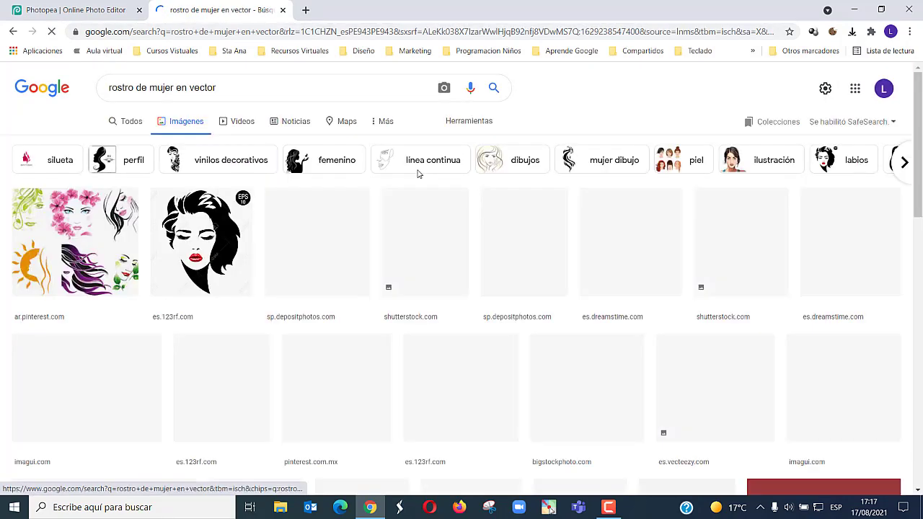
{"action": "scroll", "coordinate": [668, 257], "scroll_direction": "down", "scroll_amount": 3}
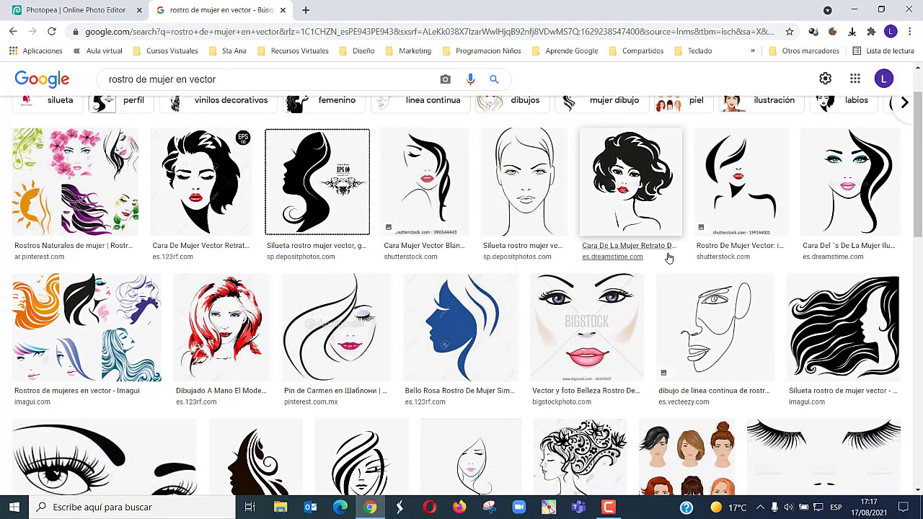
{"action": "scroll", "coordinate": [668, 257], "scroll_direction": "down", "scroll_amount": 5}
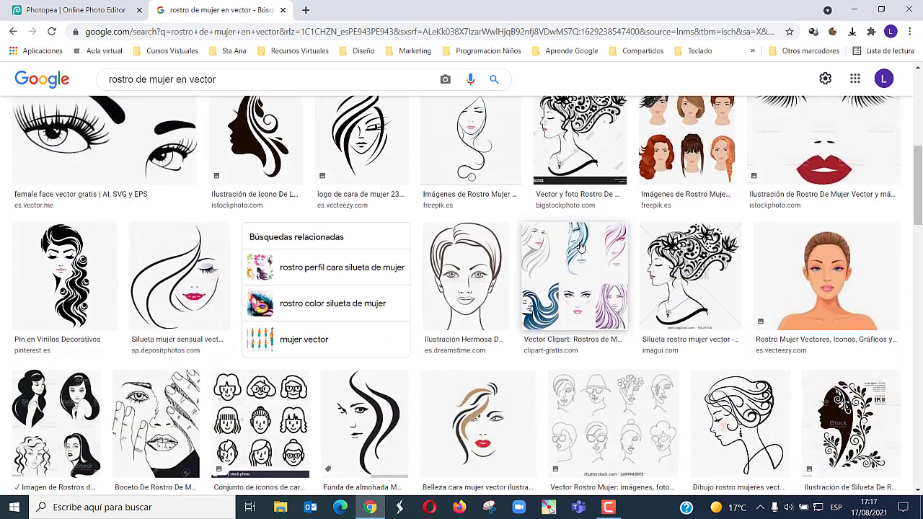
{"action": "scroll", "coordinate": [581, 247], "scroll_direction": "up", "scroll_amount": 5}
{"action": "scroll", "coordinate": [581, 247], "scroll_direction": "up", "scroll_amount": 3}
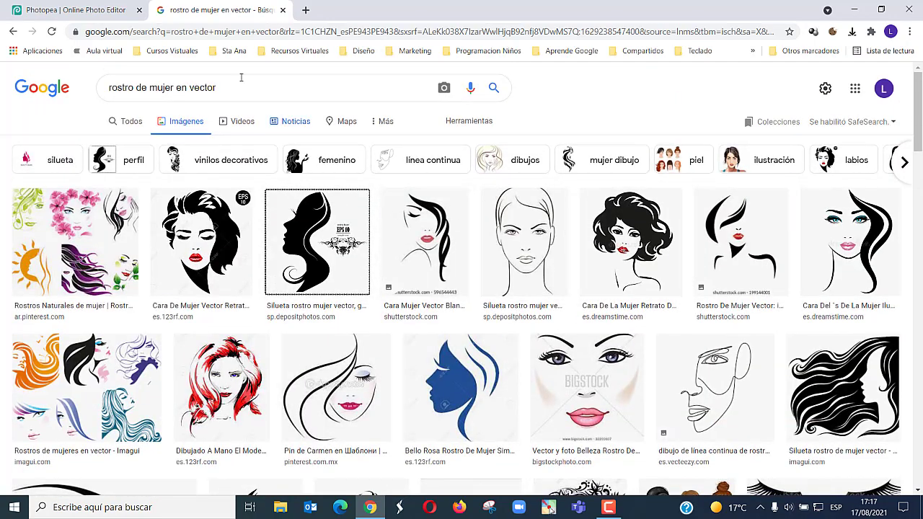
Return to Photopea, duplicate the Background layer in the second Foto de chica 01.psd document, and hide the original
{"action": "left_click", "coordinate": [99, 11]}
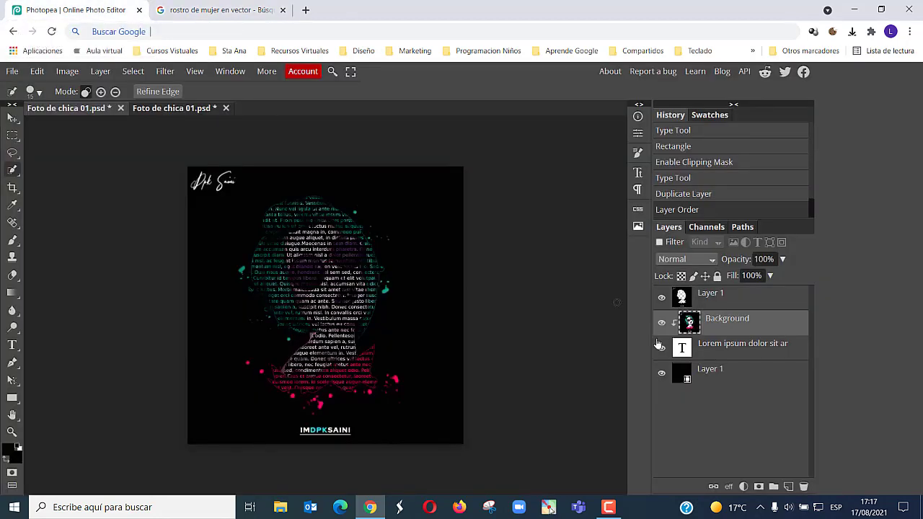
{"action": "left_click", "coordinate": [149, 112]}
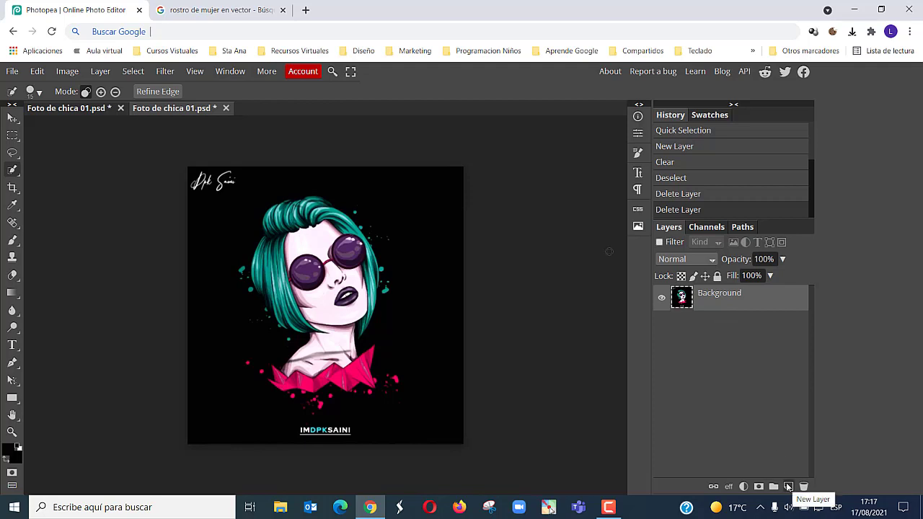
{"action": "right_click", "coordinate": [726, 303]}
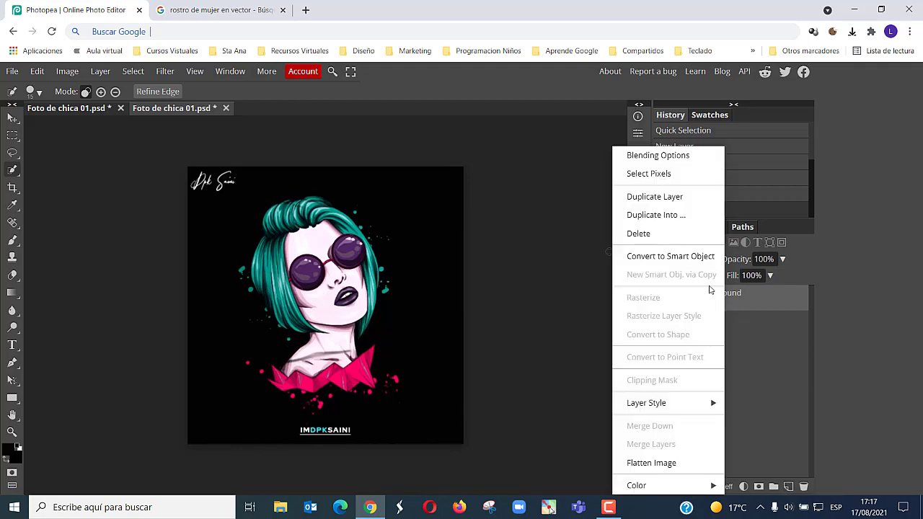
{"action": "left_click", "coordinate": [659, 195]}
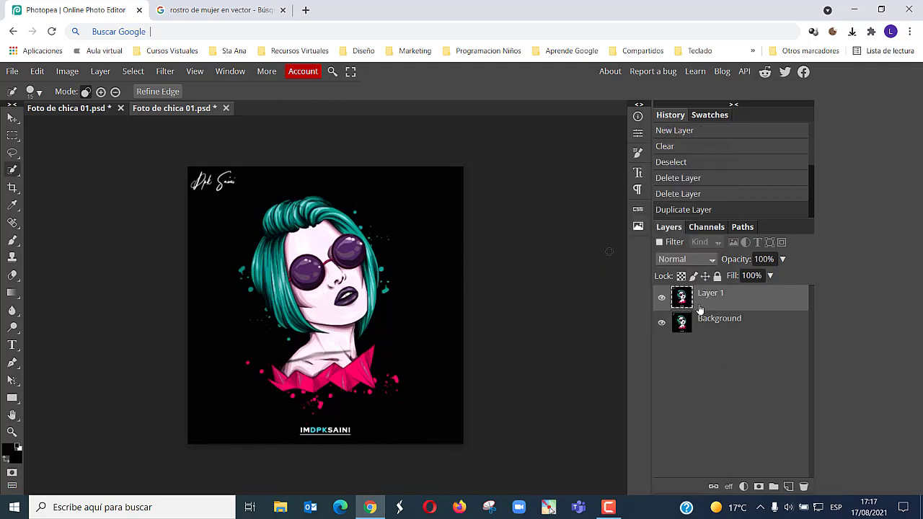
{"action": "left_click", "coordinate": [661, 322]}
Choose the Quick Selection tool and switch the interface language to Spanish
{"action": "right_click", "coordinate": [15, 175]}
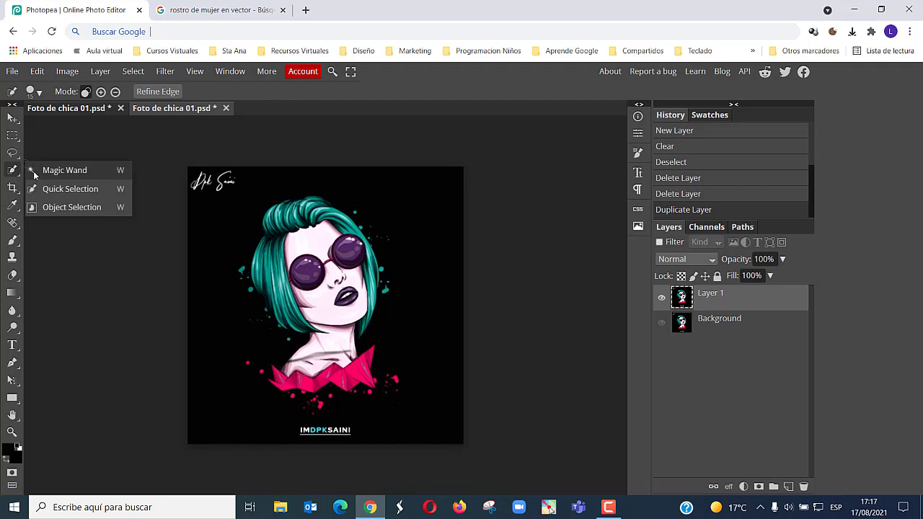
{"action": "left_click", "coordinate": [69, 187]}
{"action": "left_click", "coordinate": [265, 75]}
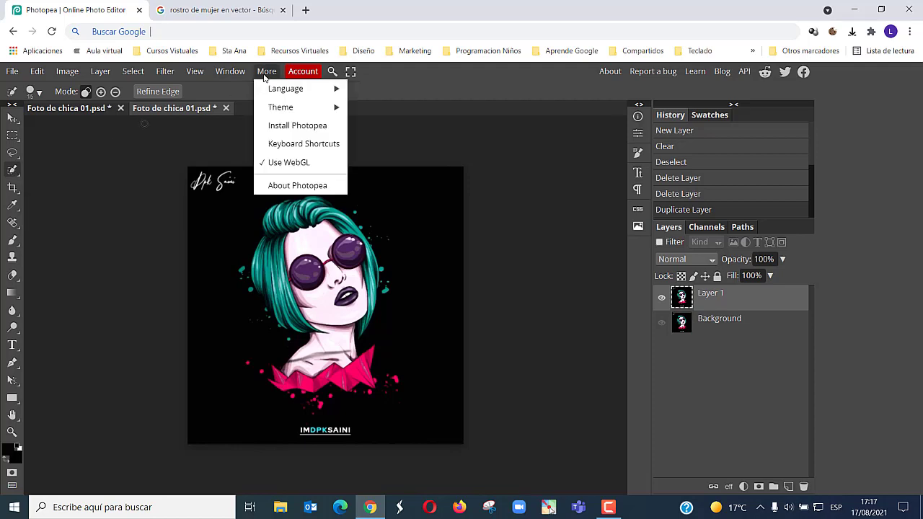
{"action": "mouse_move", "coordinate": [286, 89]}
{"action": "left_click", "coordinate": [376, 93]}
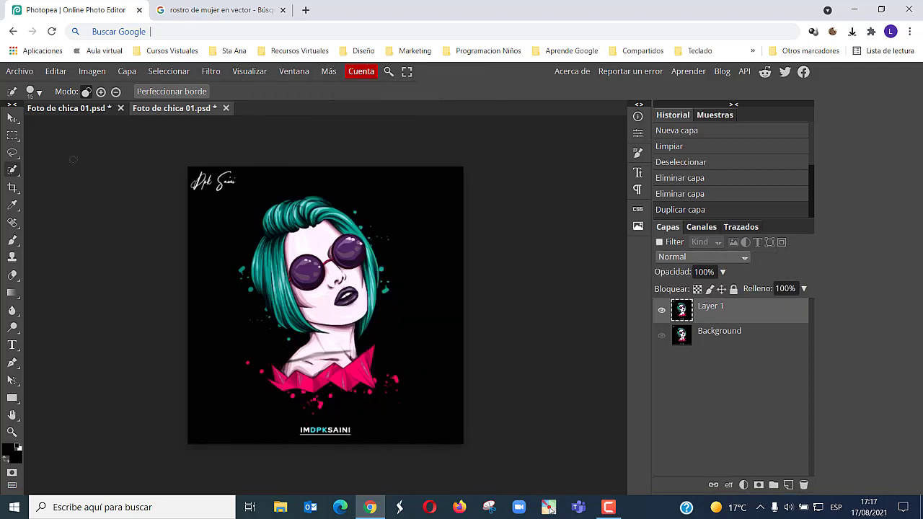
Select the woman's whole figure, including hair, neck and pink collar, with Quick Selection, clear it from Layer 1, and deselect
{"action": "right_click", "coordinate": [16, 173]}
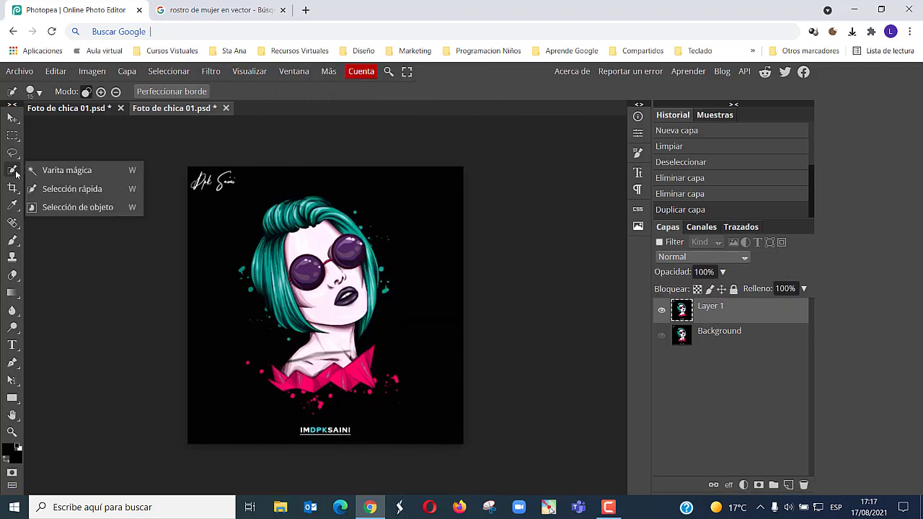
{"action": "left_click", "coordinate": [66, 189]}
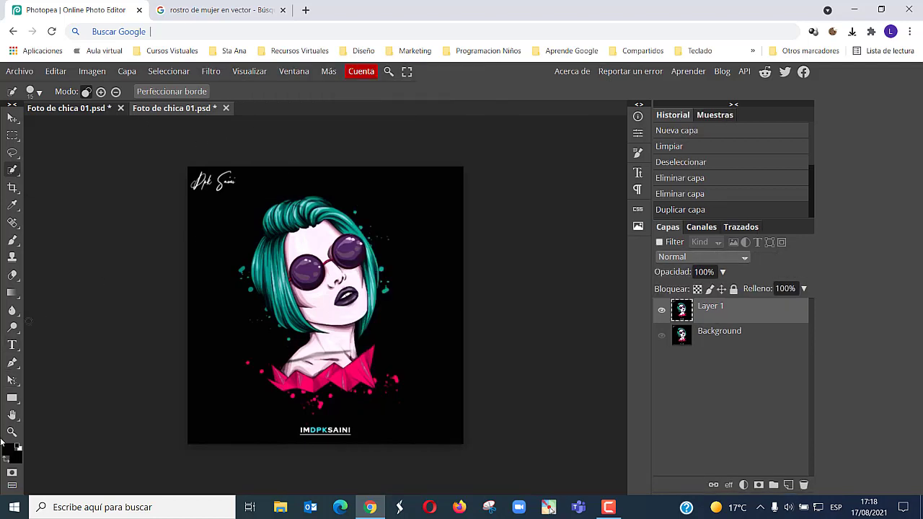
{"action": "left_click", "coordinate": [12, 432]}
{"action": "left_click", "coordinate": [313, 313]}
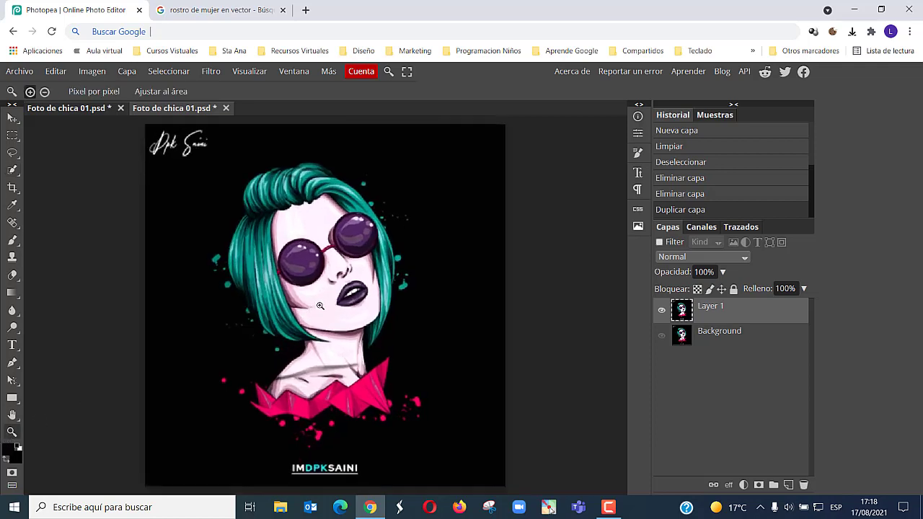
{"action": "left_click", "coordinate": [13, 171]}
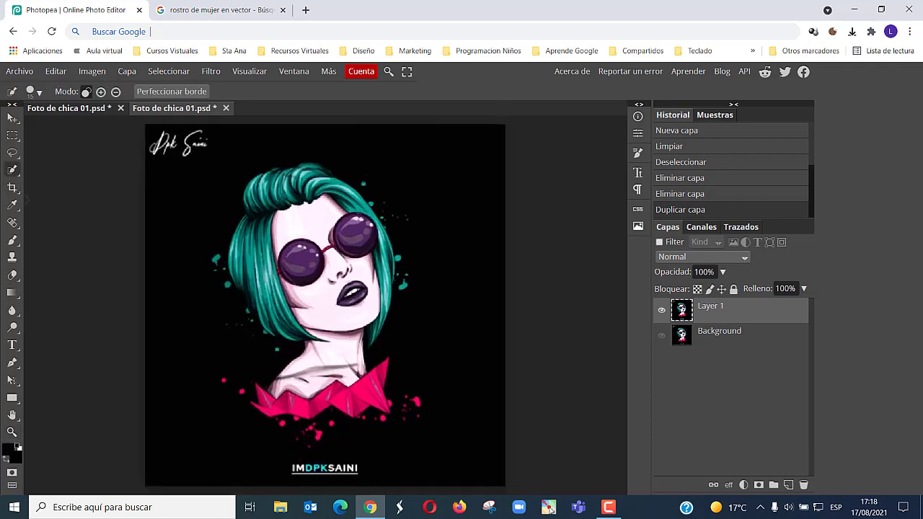
{"action": "left_click", "coordinate": [295, 217]}
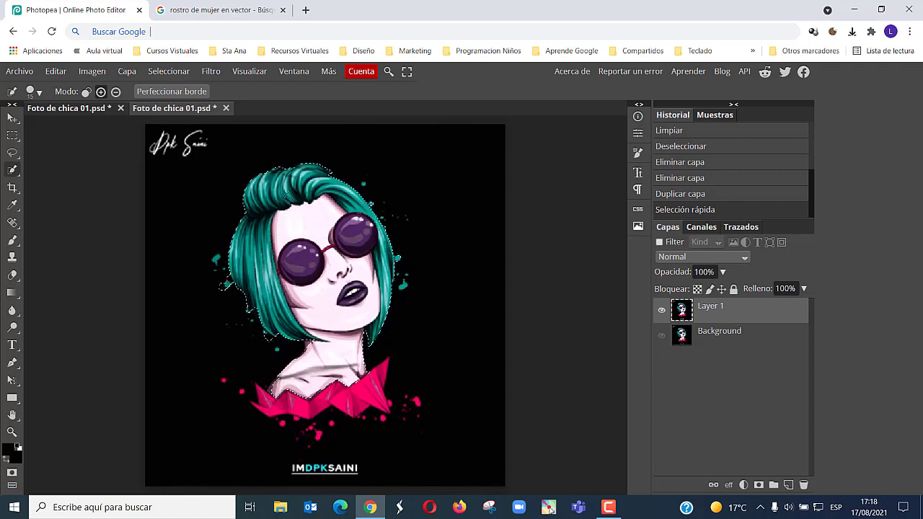
{"action": "left_click_drag", "start_coordinate": [295, 216], "coordinate": [293, 195]}
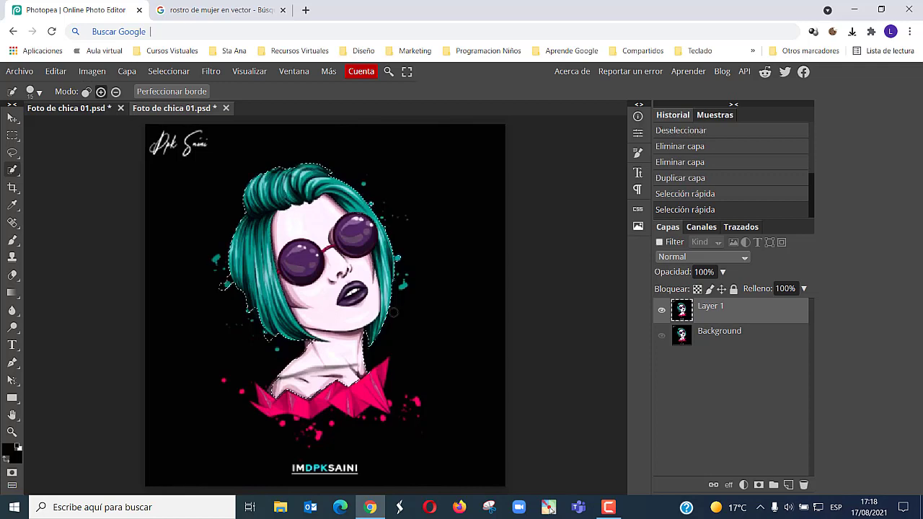
{"action": "left_click_drag", "start_coordinate": [326, 378], "coordinate": [278, 402]}
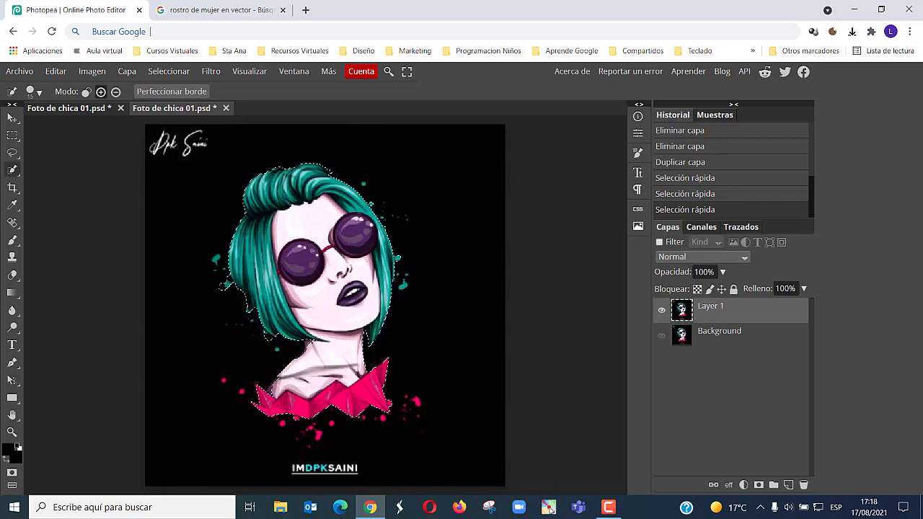
{"action": "key", "text": "Delete"}
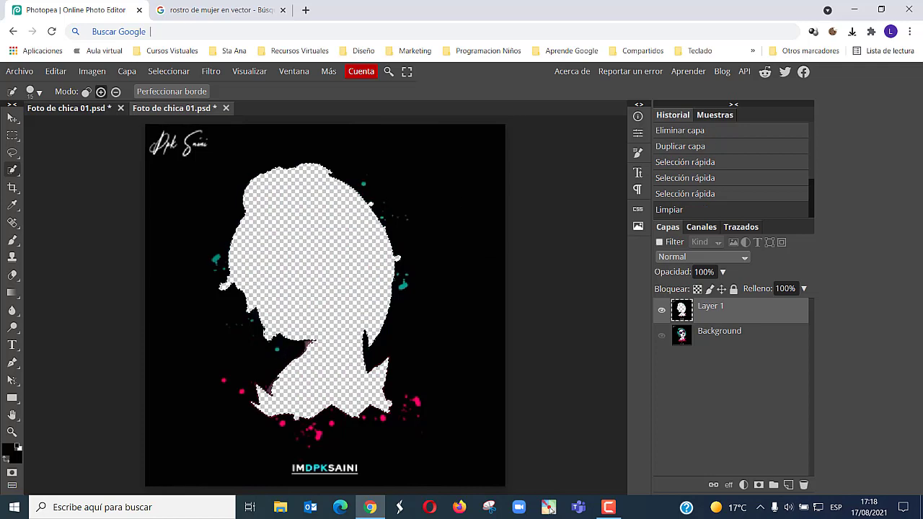
{"action": "key", "text": "ctrl+d"}
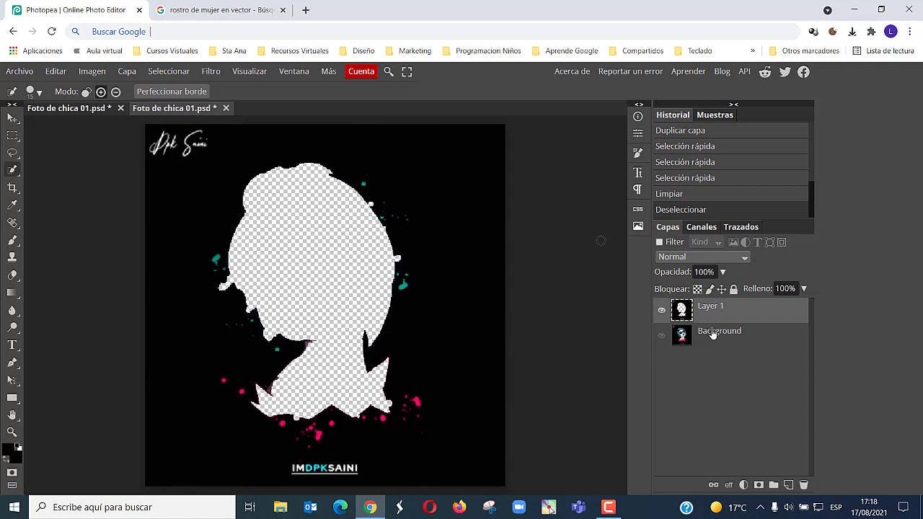
Add a new empty layer directly above the Background layer
{"action": "left_click", "coordinate": [712, 334]}
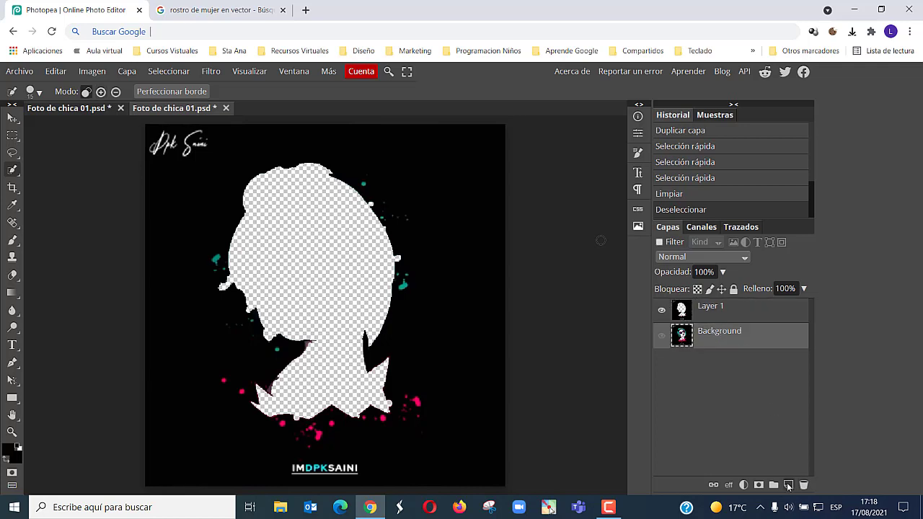
{"action": "left_click", "coordinate": [788, 485]}
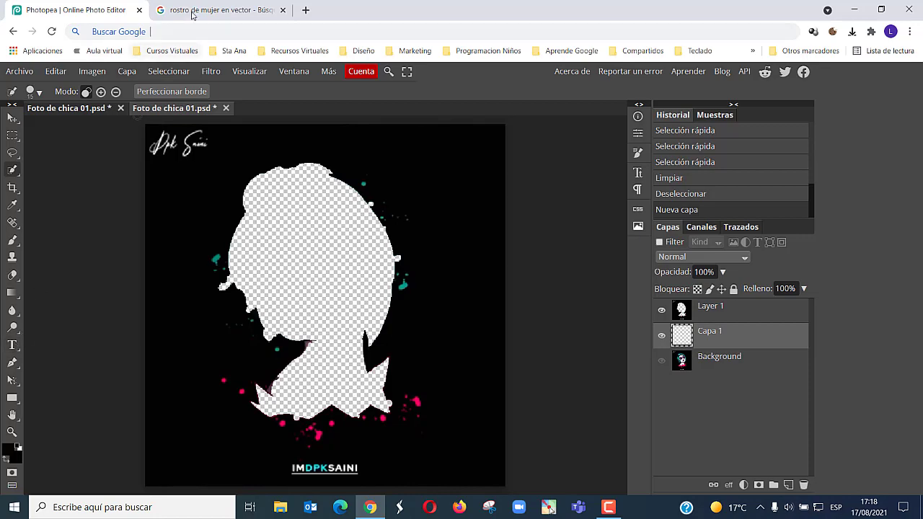
Search Google for "loremipsum" in a new tab, open the lipsum.com site, and dismiss the translation offer
{"action": "left_click", "coordinate": [306, 10]}
{"action": "left_click", "coordinate": [268, 34]}
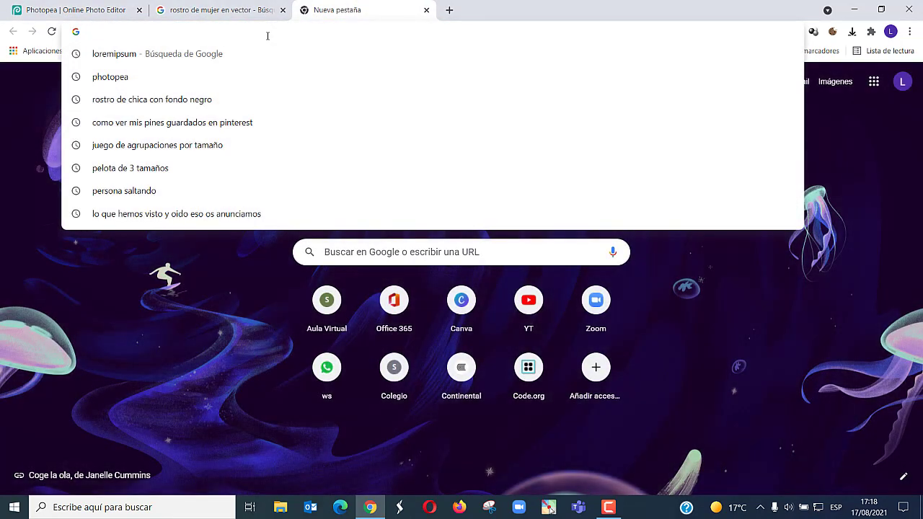
{"action": "type", "text": "lorem"}
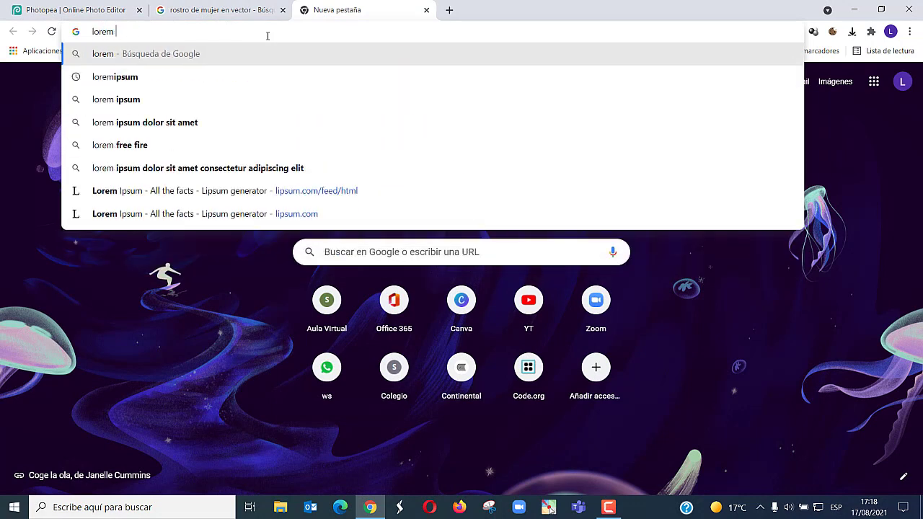
{"action": "key", "text": "Down"}
{"action": "key", "text": "Return"}
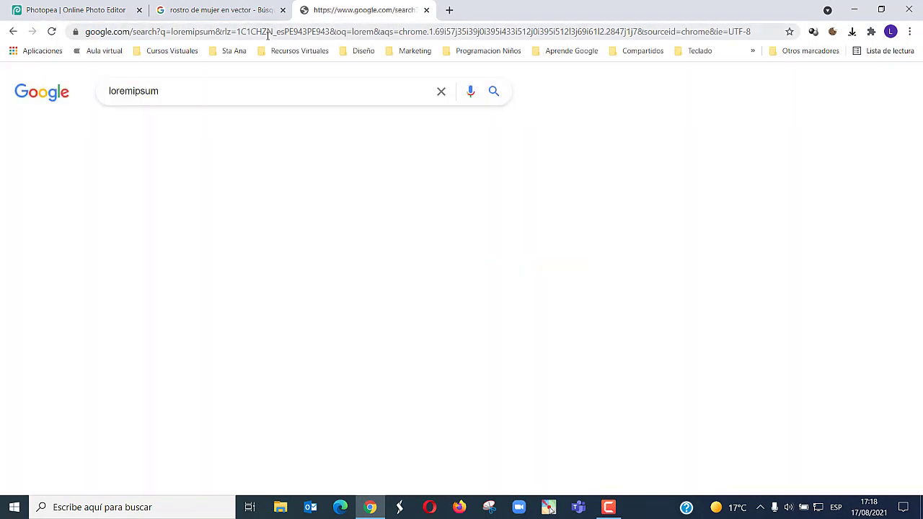
{"action": "left_click", "coordinate": [193, 196]}
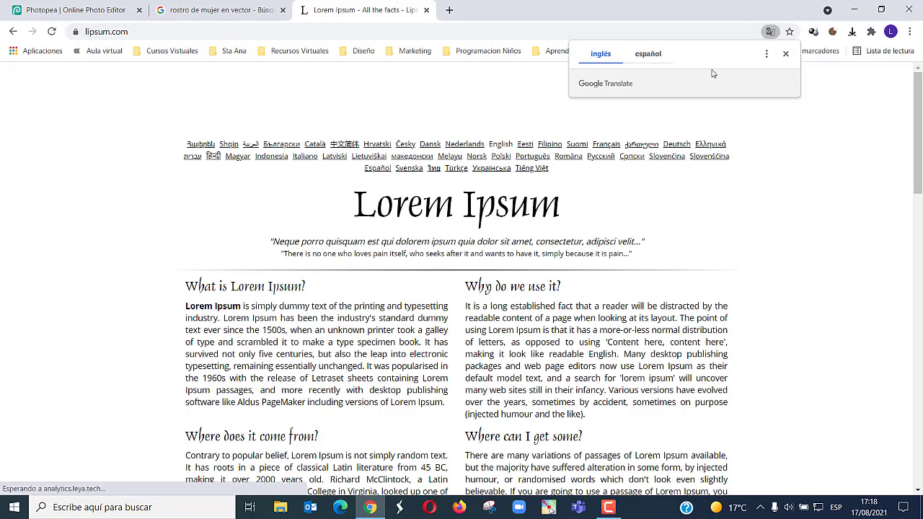
{"action": "left_click", "coordinate": [784, 54]}
Generate five paragraphs of filler text that start with "Lorem ipsum dolor sit amet" and bring them into view
{"action": "scroll", "coordinate": [648, 205], "scroll_direction": "down", "scroll_amount": 6}
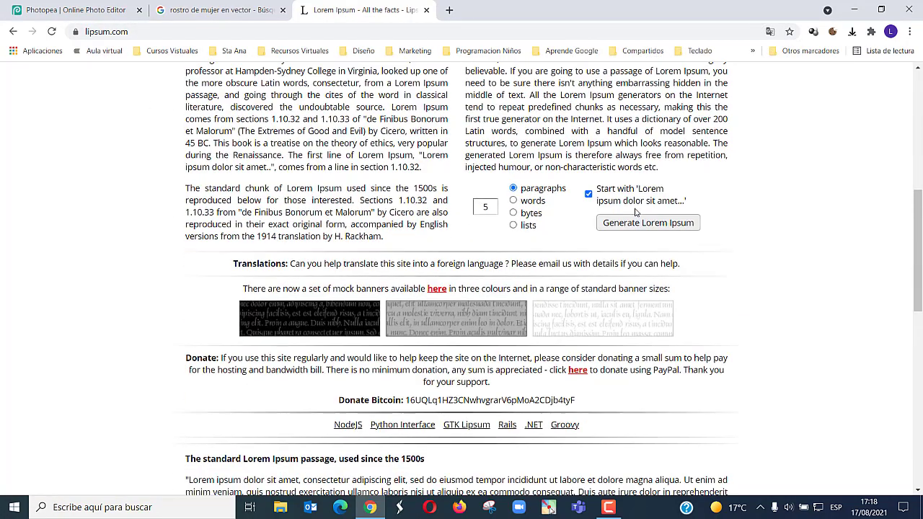
{"action": "left_click", "coordinate": [613, 224]}
{"action": "scroll", "coordinate": [593, 225], "scroll_direction": "down", "scroll_amount": 3}
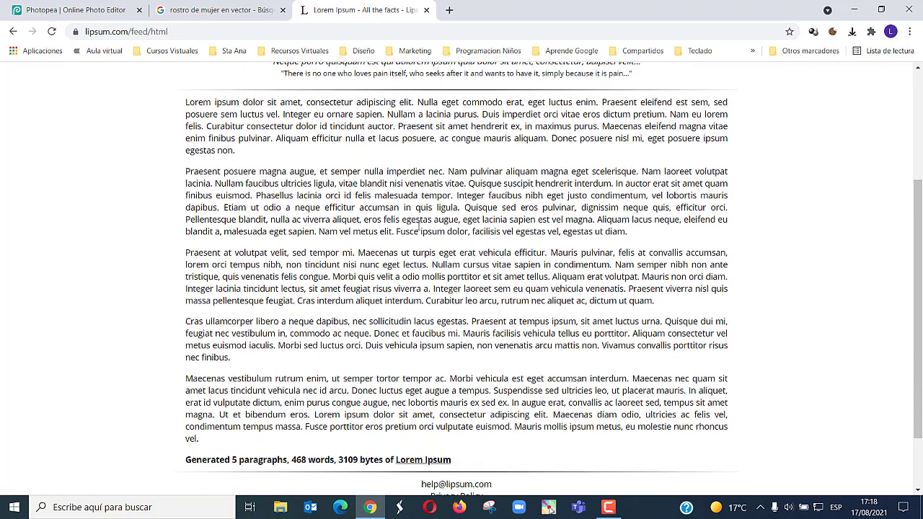
Copy all five generated Lorem Ipsum paragraphs and switch back to the Photopea document
{"action": "left_click_drag", "start_coordinate": [186, 102], "coordinate": [238, 441]}
{"action": "right_click", "coordinate": [234, 401]}
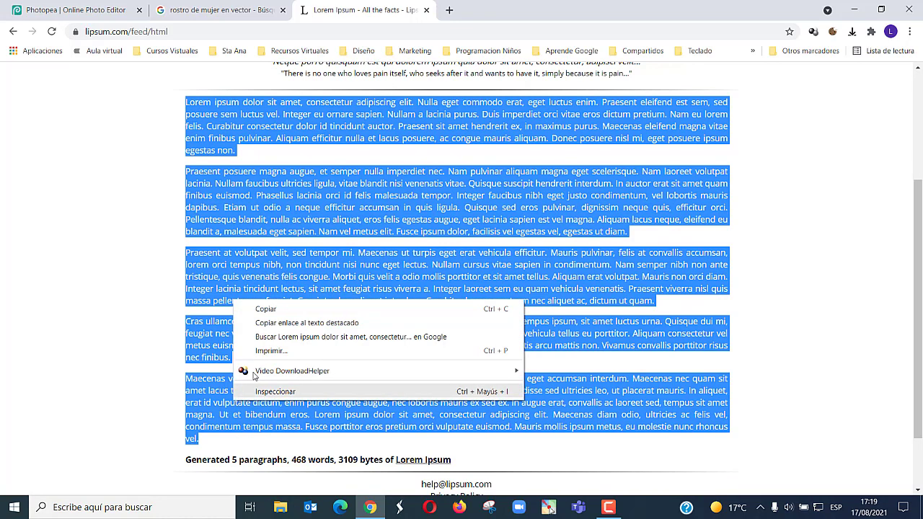
{"action": "left_click", "coordinate": [282, 310]}
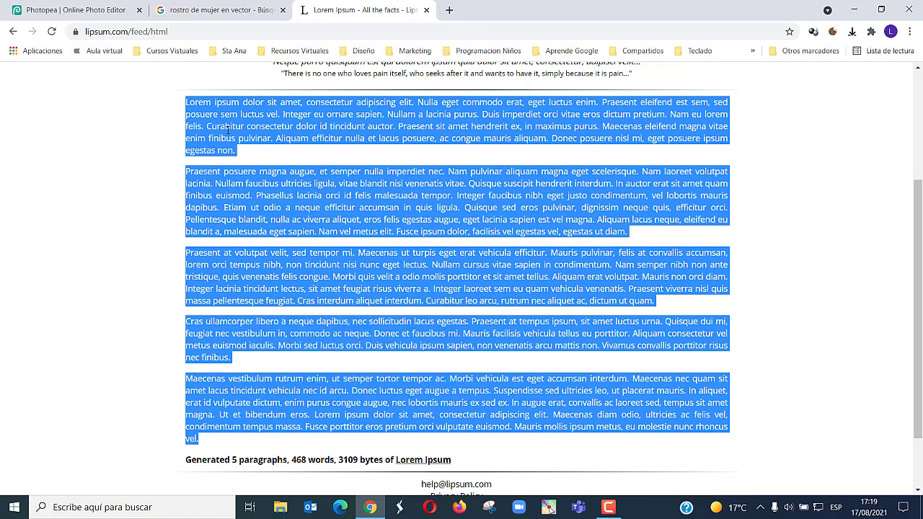
{"action": "left_click", "coordinate": [75, 10]}
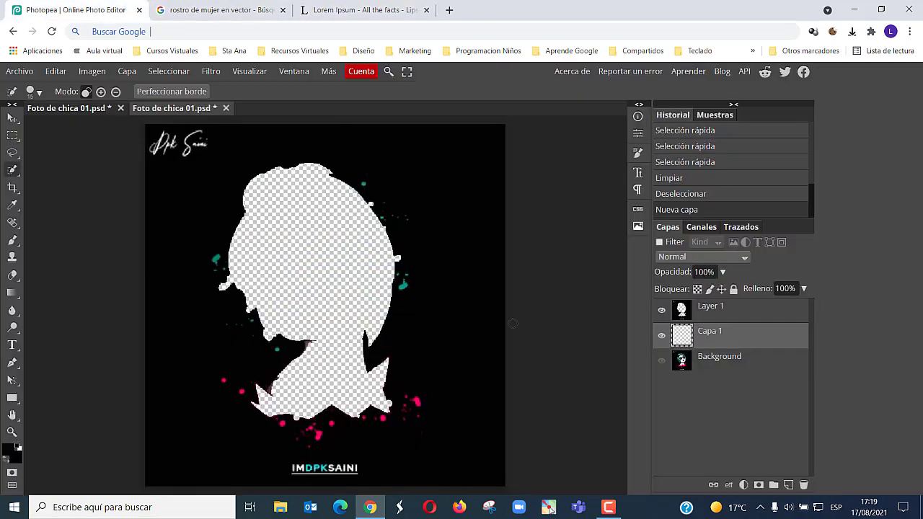
Create a text box covering the whole canvas in 10 px DejaVu Sans Book and paste the copied Lorem Ipsum paragraphs into it
{"action": "left_click", "coordinate": [11, 347]}
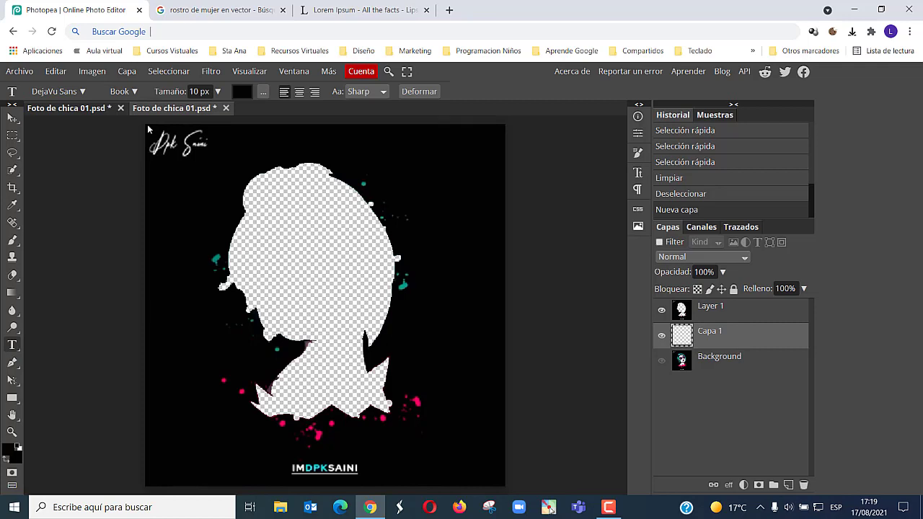
{"action": "left_click_drag", "start_coordinate": [147, 128], "coordinate": [505, 487]}
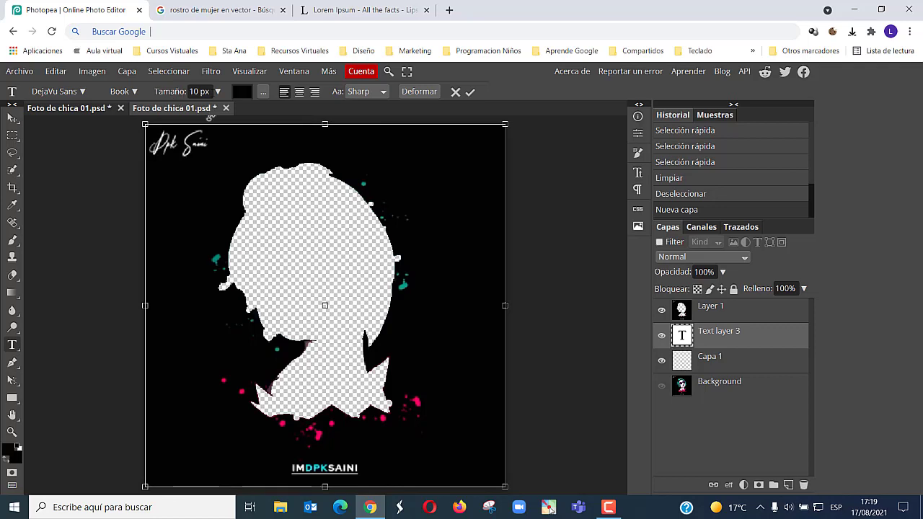
{"action": "left_click", "coordinate": [217, 92]}
{"action": "mouse_move", "coordinate": [170, 110]}
{"action": "left_mouse_down"}
{"action": "mouse_move", "coordinate": [193, 114]}
{"action": "mouse_move", "coordinate": [182, 115]}
{"action": "left_mouse_up"}
{"action": "key", "text": "ctrl+v"}
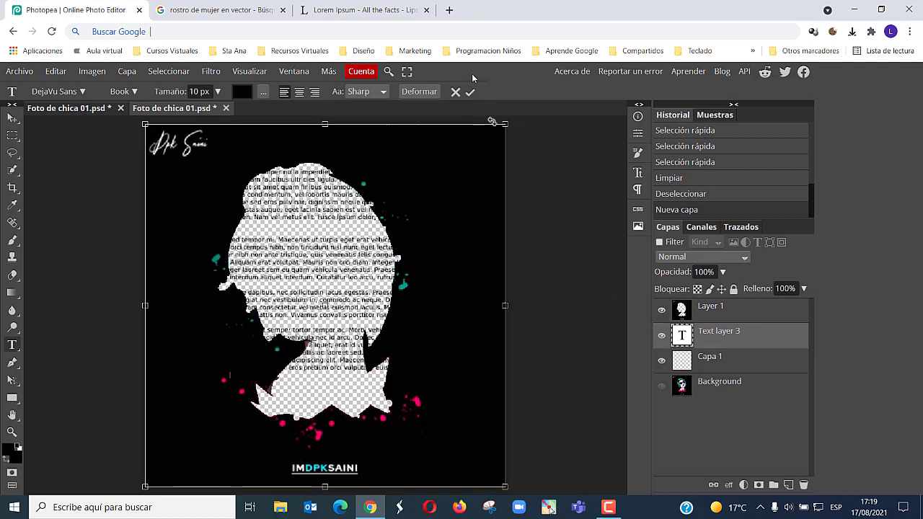
{"action": "left_click", "coordinate": [471, 92]}
Hide Layer 1 and remove the blank lines and paragraph breaks so the Lorem Ipsum text runs as one continuous block
{"action": "left_click", "coordinate": [661, 310]}
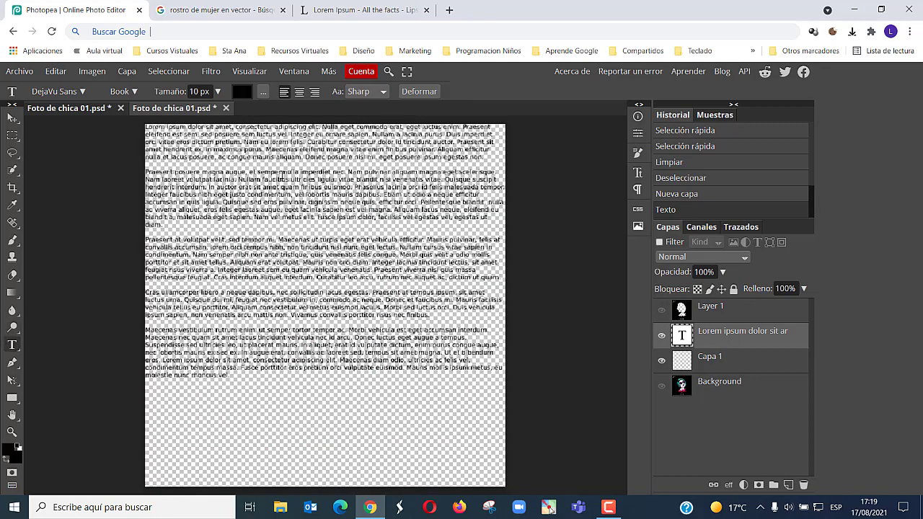
{"action": "left_click", "coordinate": [195, 263]}
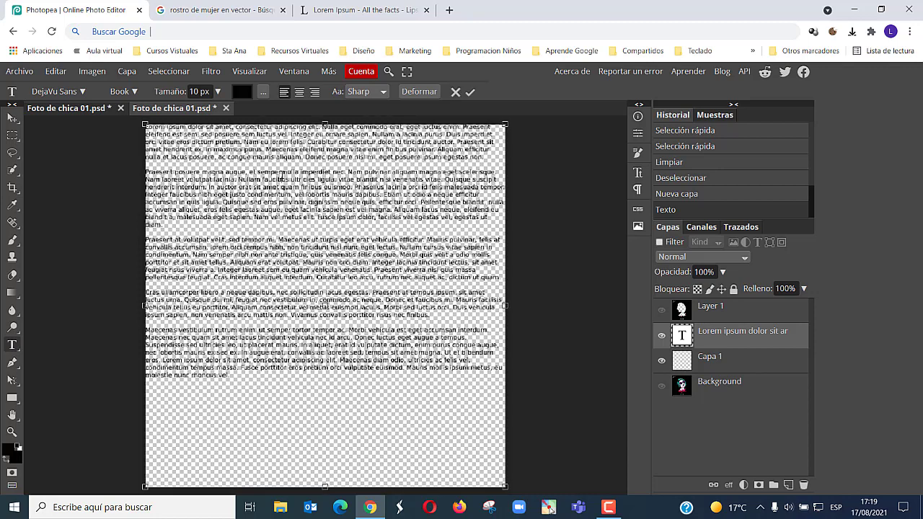
{"action": "left_click", "coordinate": [499, 156]}
{"action": "key", "text": "Delete"}
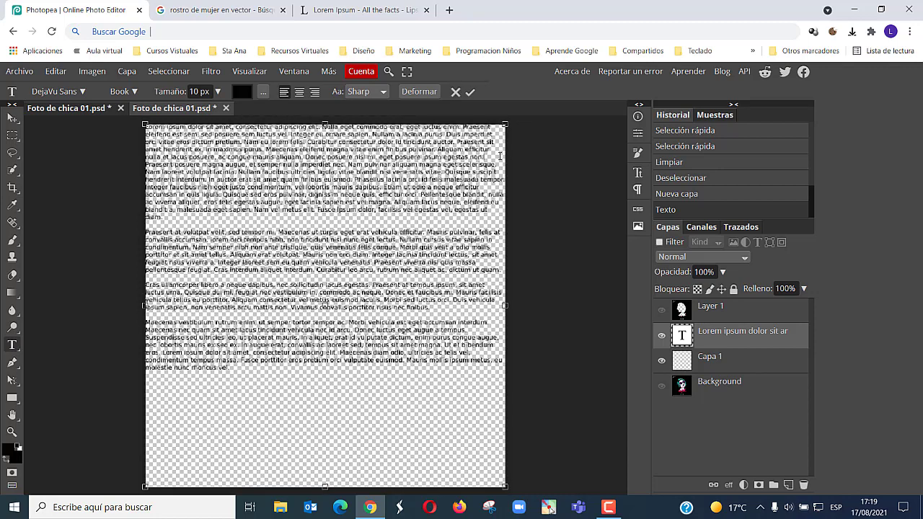
{"action": "key", "text": "Delete"}
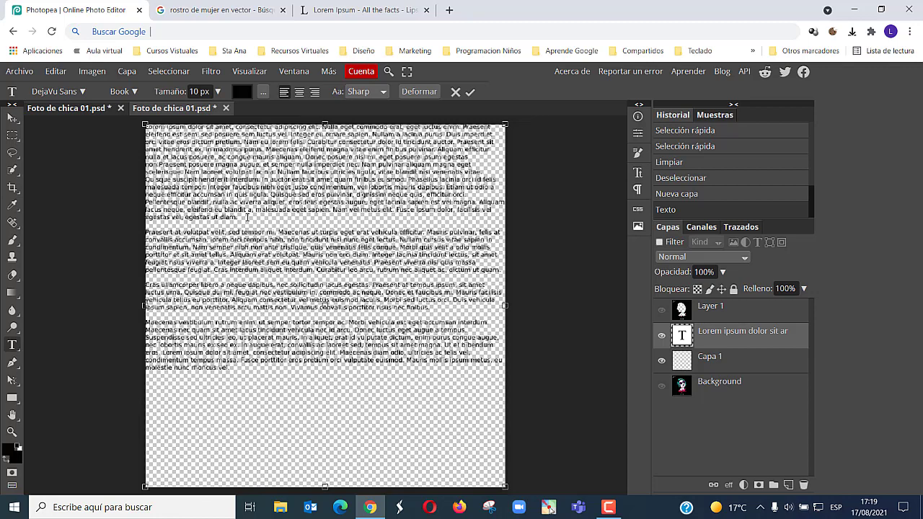
{"action": "key", "text": "Delete"}
{"action": "key", "text": "Delete"}
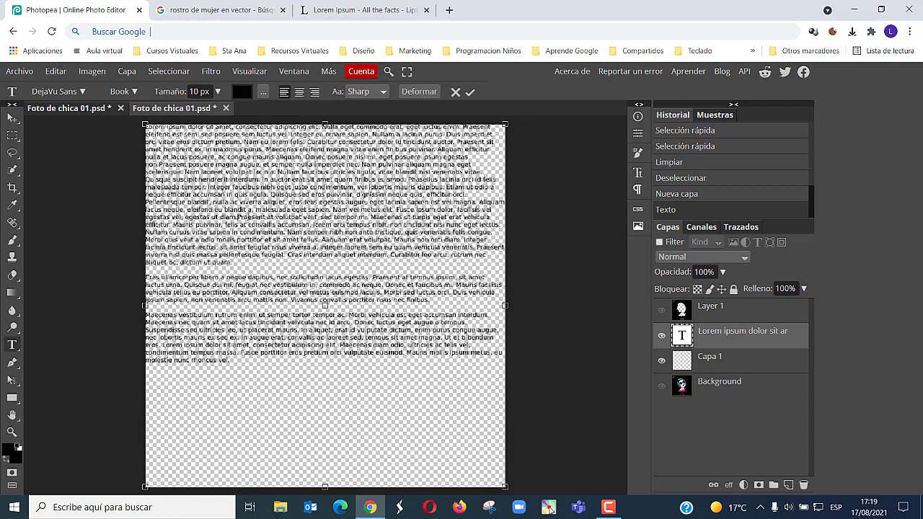
{"action": "key", "text": "Delete"}
{"action": "key", "text": "Delete"}
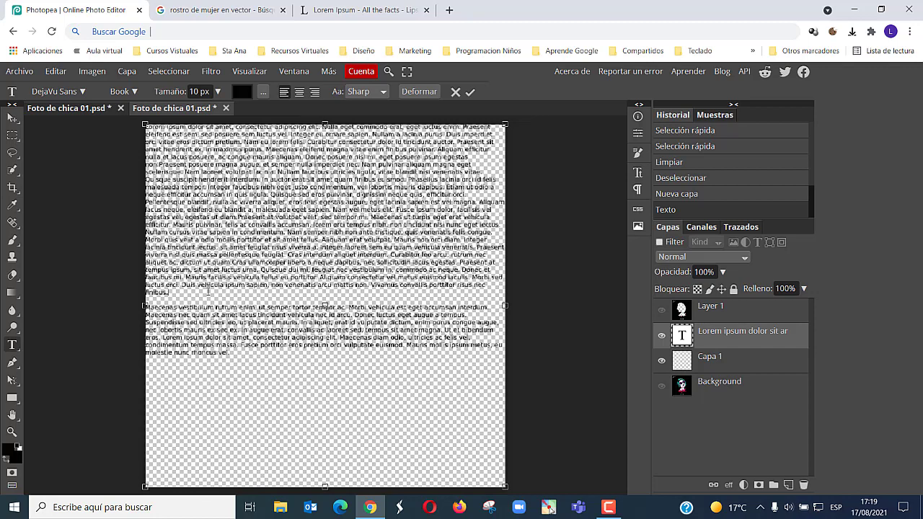
{"action": "key", "text": "Delete"}
{"action": "key", "text": "Delete"}
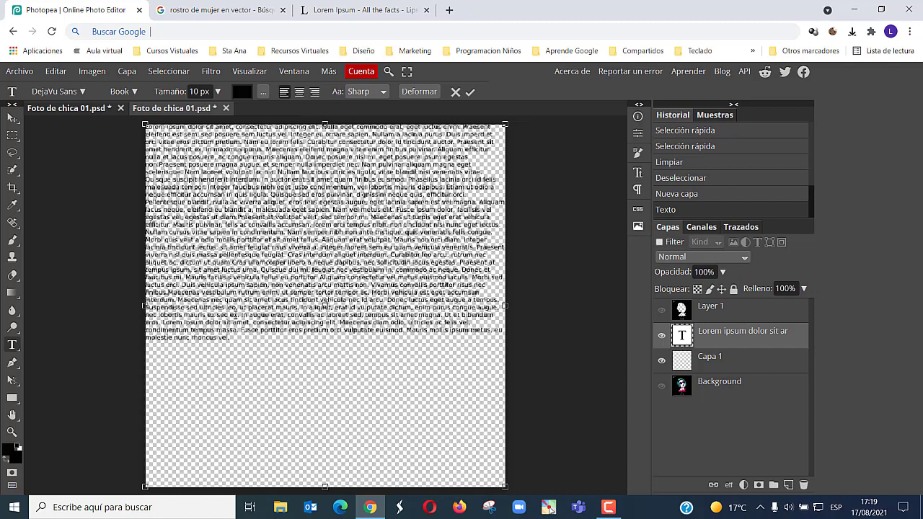
Append a copy of most of the text at its end to fill the rest of the text box, and show Layer 1 and Background
{"action": "left_click_drag", "start_coordinate": [235, 336], "coordinate": [146, 172]}
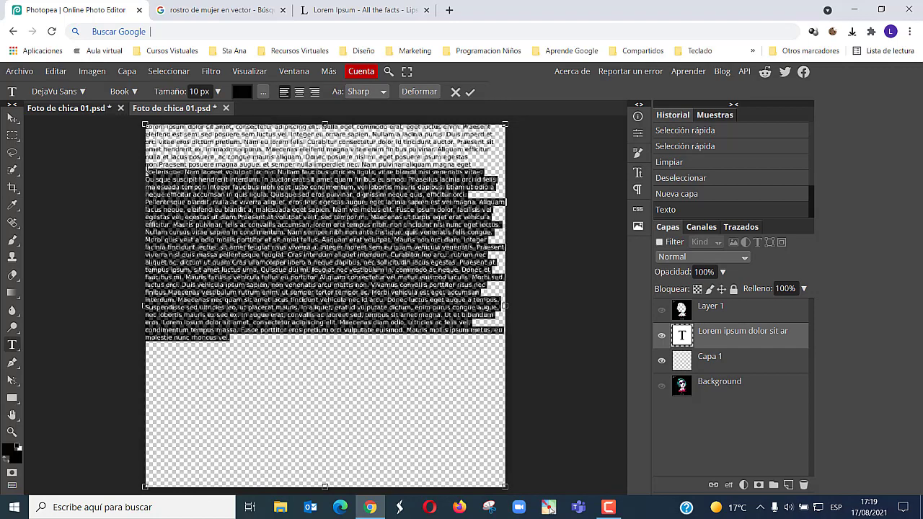
{"action": "left_click", "coordinate": [238, 340]}
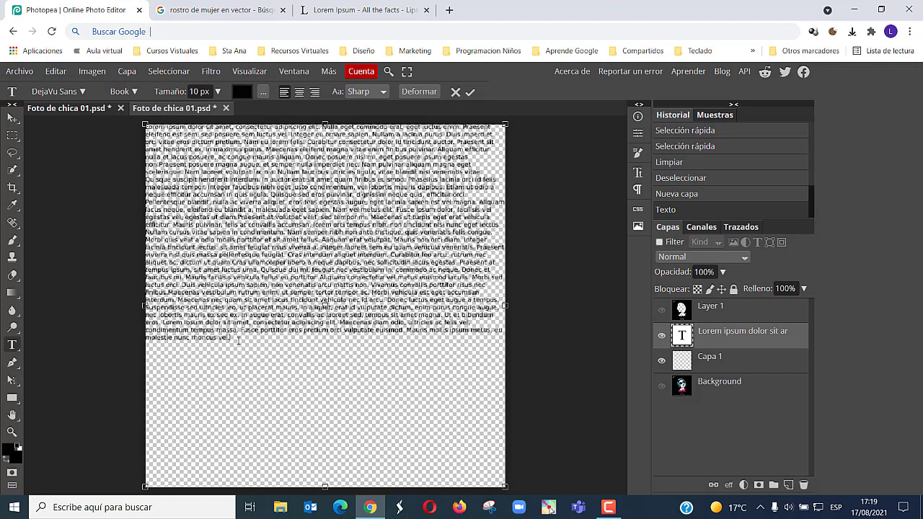
{"action": "key", "text": "ctrl+v"}
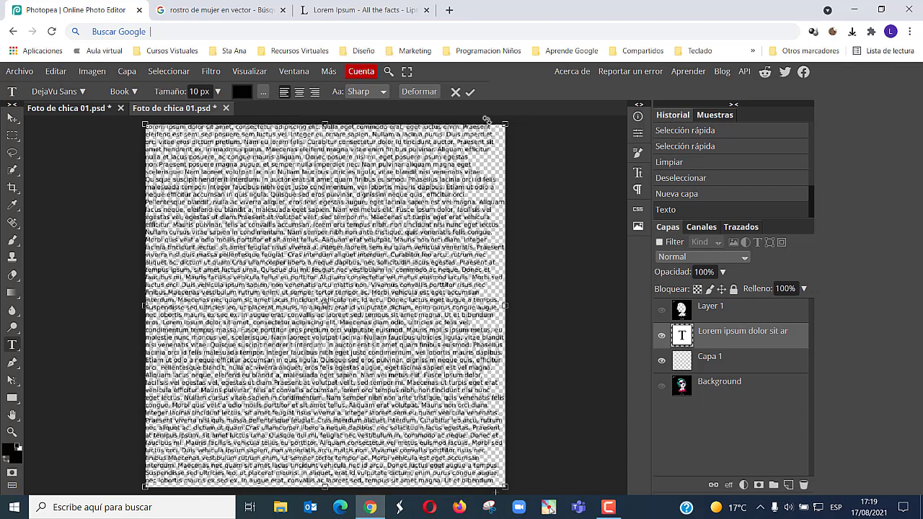
{"action": "left_click", "coordinate": [469, 92]}
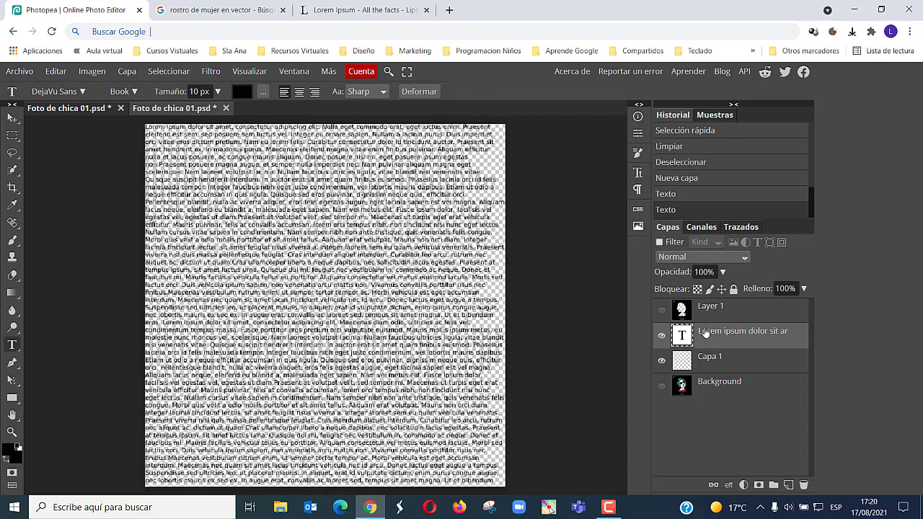
{"action": "left_click", "coordinate": [662, 311]}
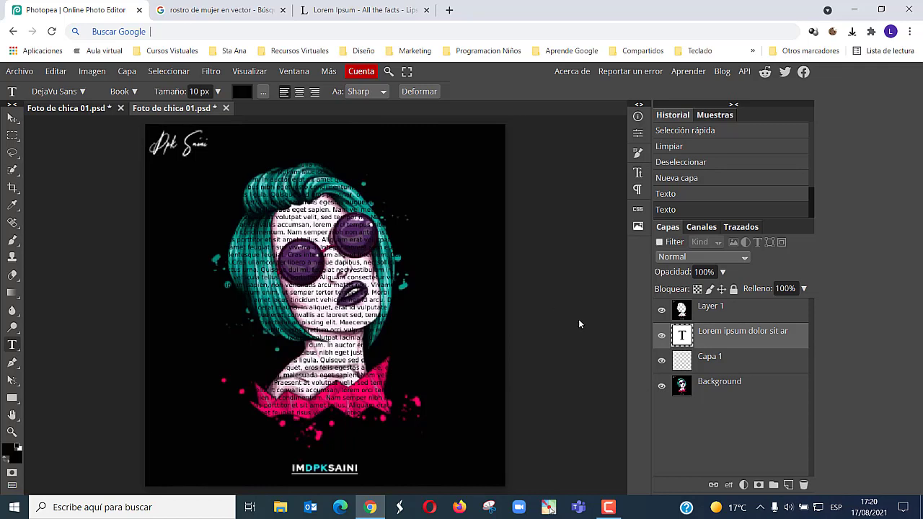
Delete the empty layer Capa 1 and add a new empty layer placed beneath the Background layer
{"action": "left_click", "coordinate": [717, 362]}
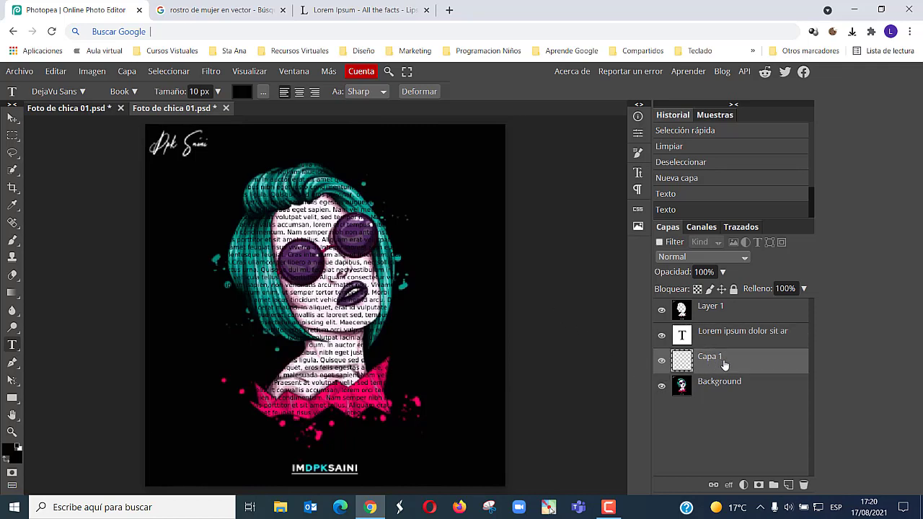
{"action": "left_click", "coordinate": [803, 484]}
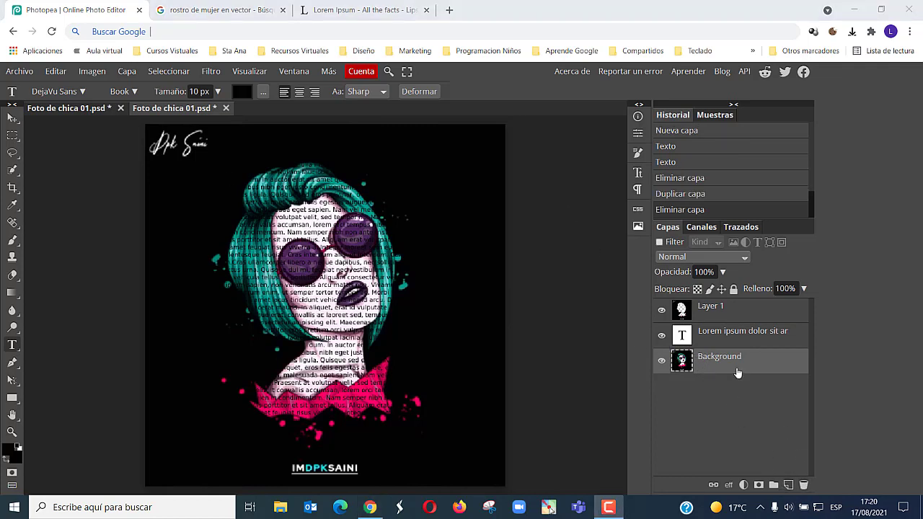
{"action": "left_click", "coordinate": [786, 484]}
{"action": "left_click_drag", "start_coordinate": [724, 371], "coordinate": [713, 389]}
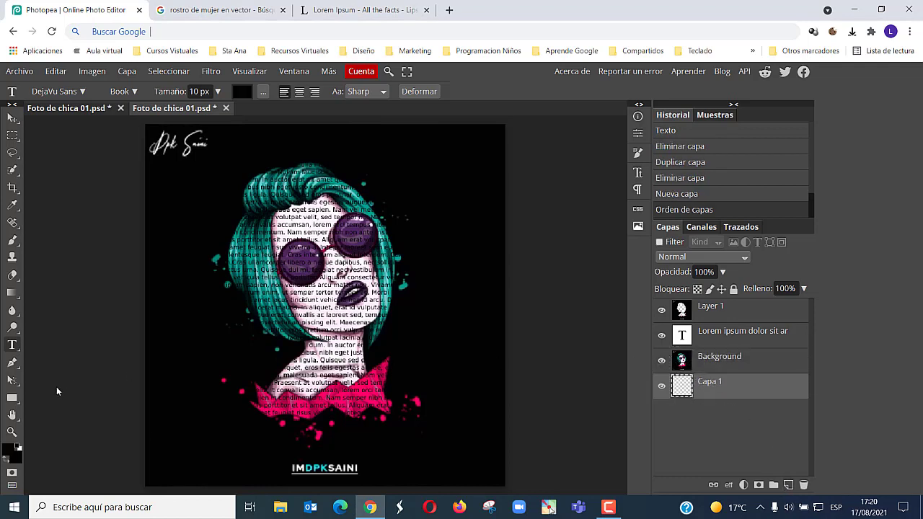
Hide Layer 1, the text and the Background, and draw a borderless rectangle filled with 030303 over the whole canvas on Capa 1
{"action": "left_click", "coordinate": [12, 397]}
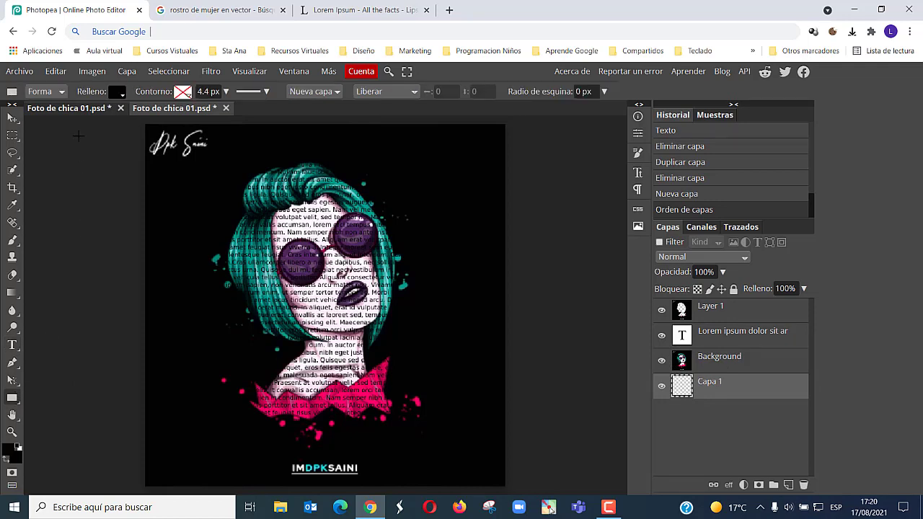
{"action": "left_click", "coordinate": [117, 91]}
{"action": "left_click", "coordinate": [125, 141]}
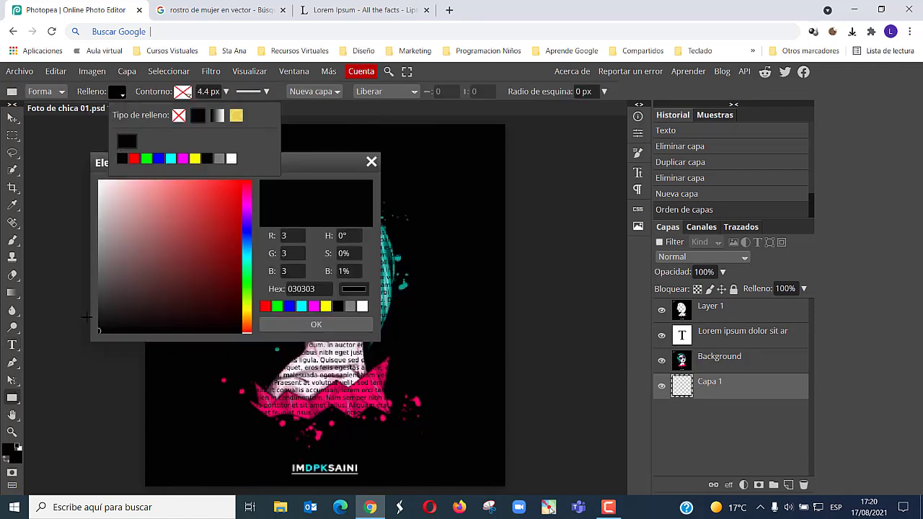
{"action": "left_click", "coordinate": [287, 324]}
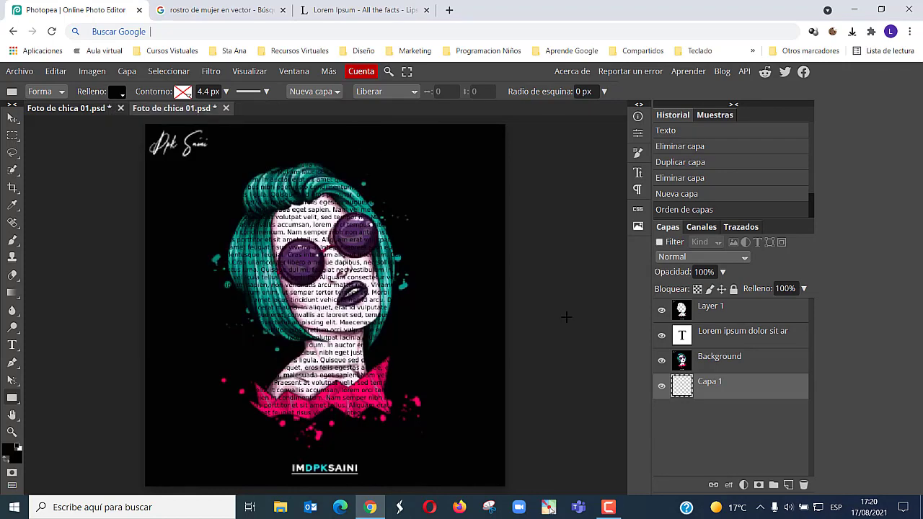
{"action": "left_click", "coordinate": [661, 311]}
{"action": "left_click", "coordinate": [661, 335]}
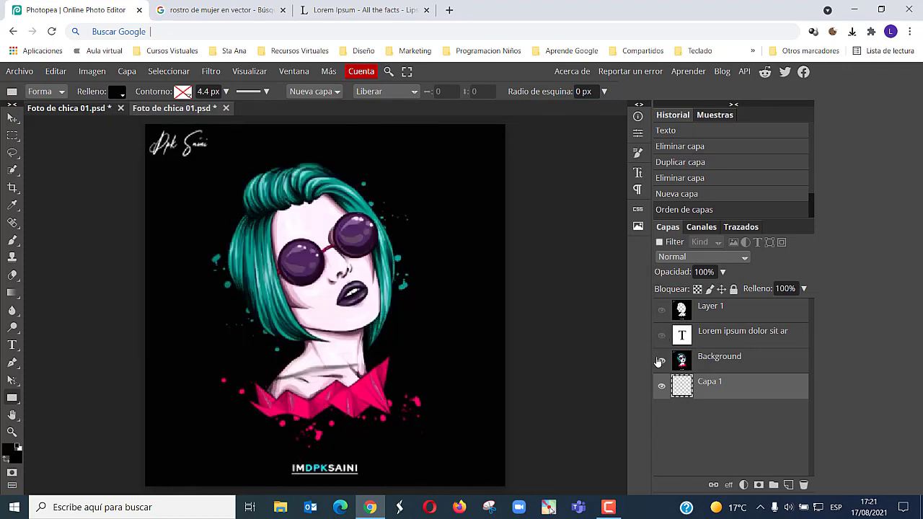
{"action": "left_click", "coordinate": [660, 361]}
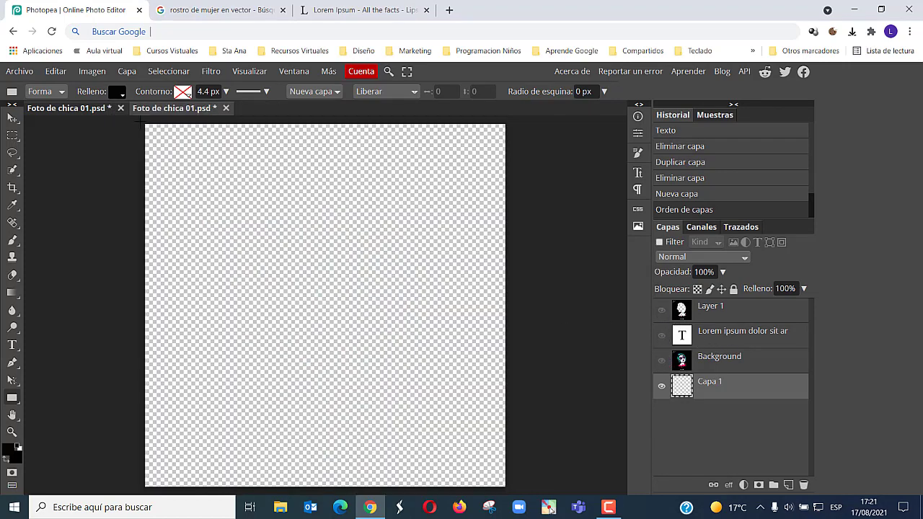
{"action": "left_click_drag", "start_coordinate": [142, 122], "coordinate": [511, 490]}
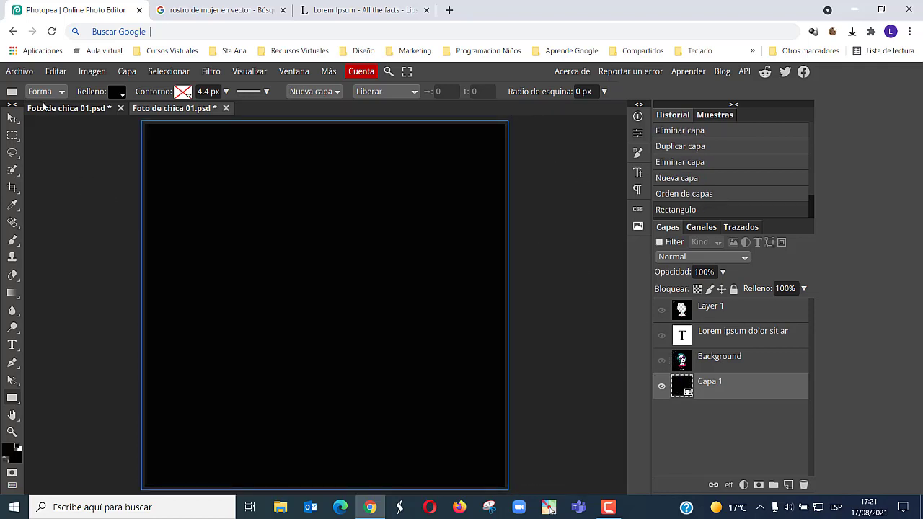
Make the Background layer, the Lorem Ipsum text layer and Layer 1 visible again
{"action": "left_click", "coordinate": [12, 117]}
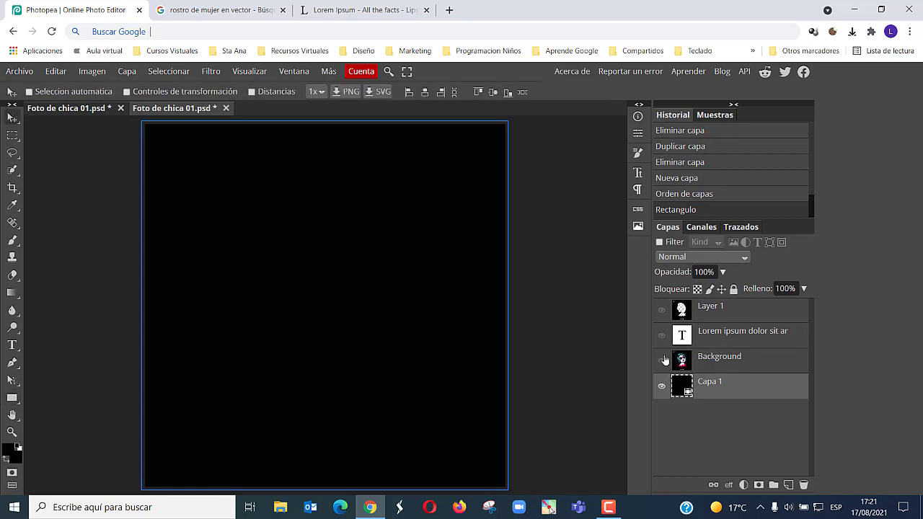
{"action": "left_click", "coordinate": [661, 360]}
{"action": "left_click", "coordinate": [661, 335]}
{"action": "left_click", "coordinate": [661, 310]}
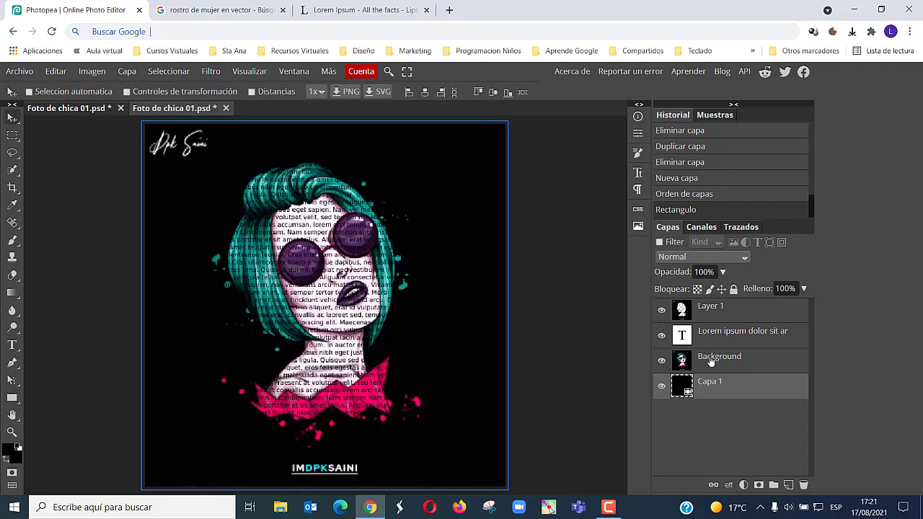
Move the Background layer above the Lorem Ipsum text layer and clip it to the text with a clipping mask
{"action": "left_click_drag", "start_coordinate": [710, 361], "coordinate": [714, 335]}
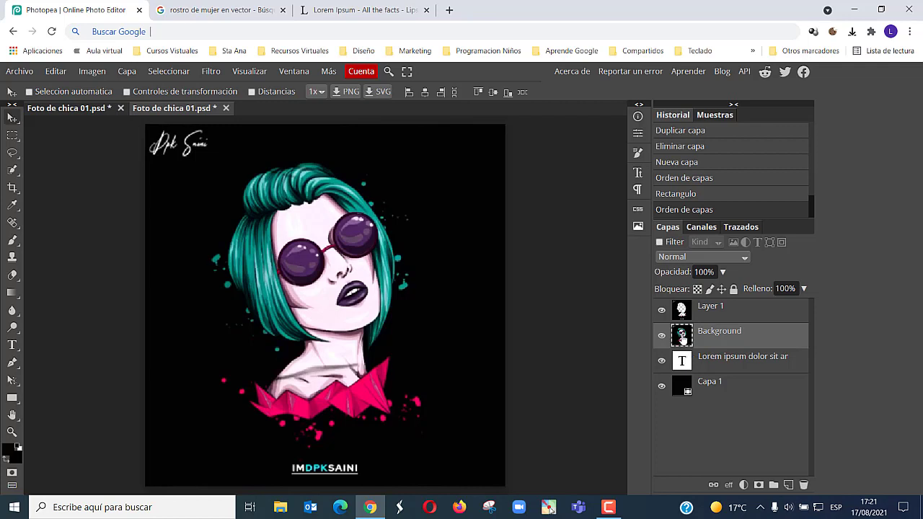
{"action": "left_click", "coordinate": [683, 339], "text": "alt"}
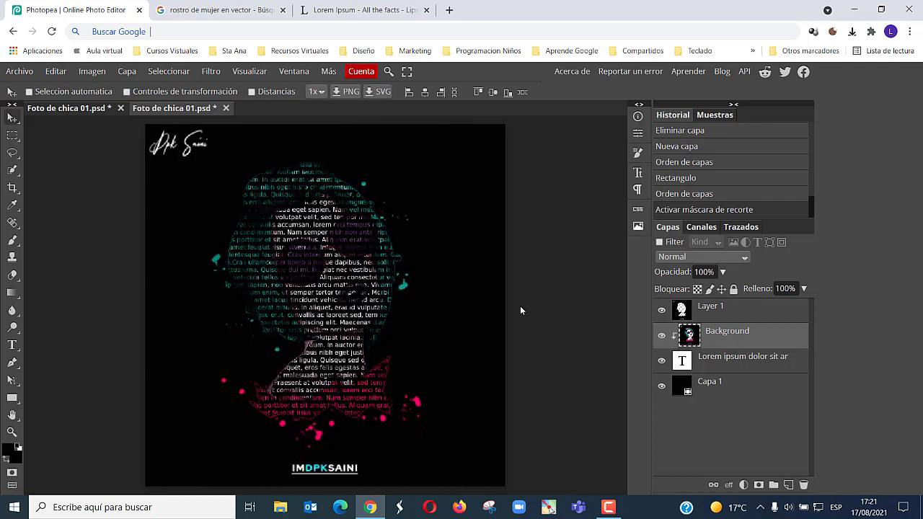